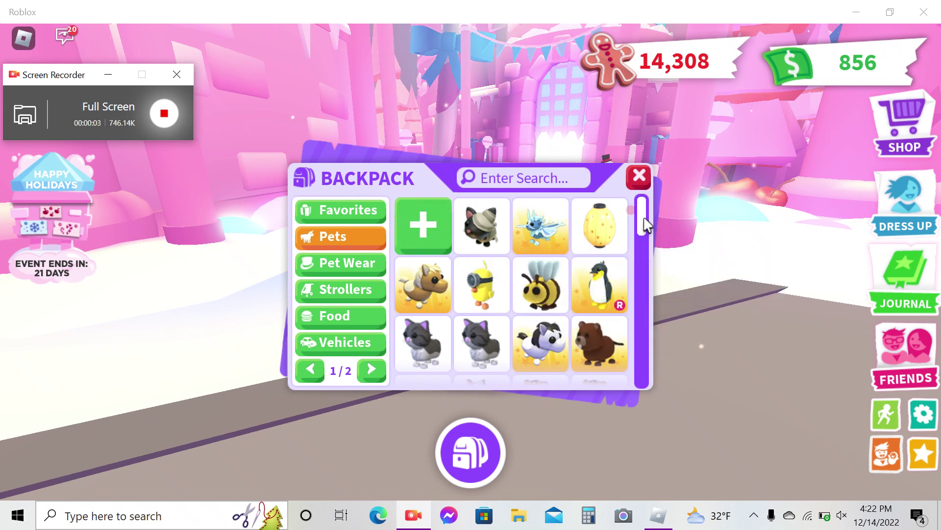
pyautogui.scroll(-1, 644, 231)
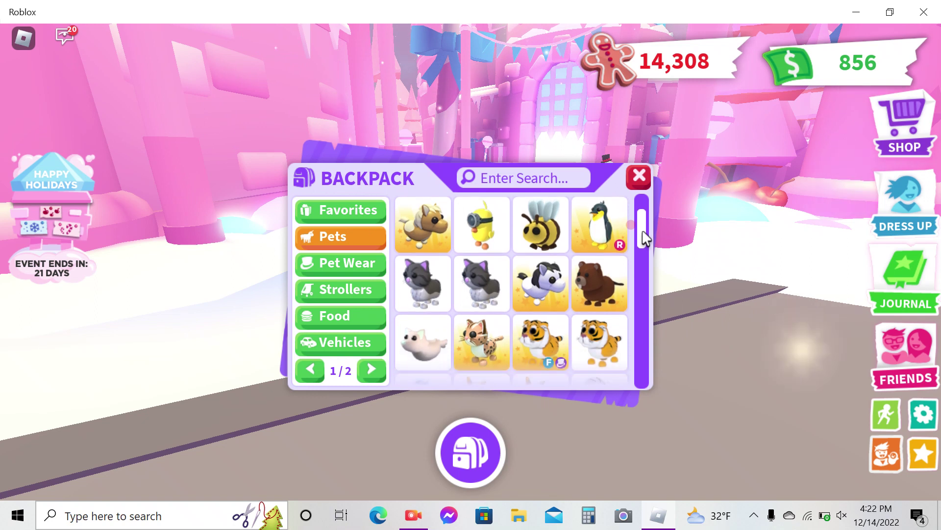
pyautogui.moveTo(644, 234); pyautogui.dragTo(644, 267)
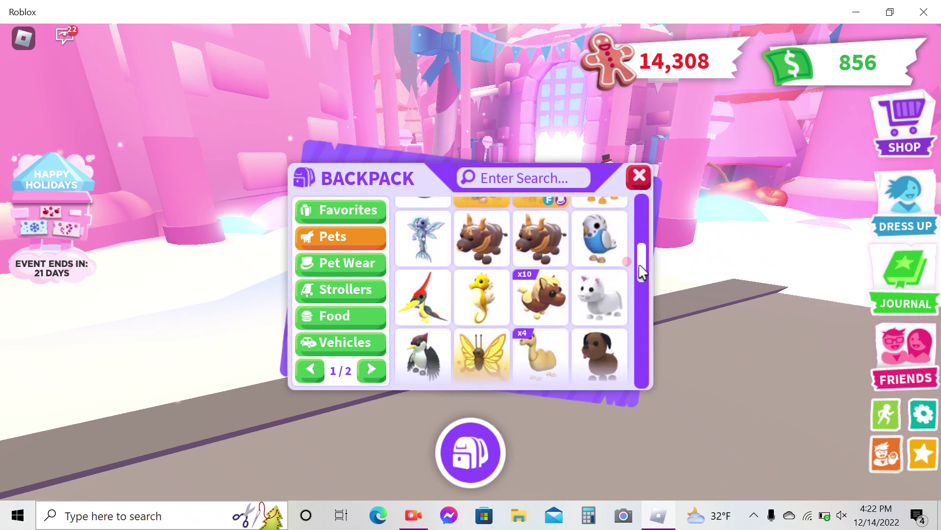
pyautogui.moveTo(644, 266); pyautogui.dragTo(644, 422)
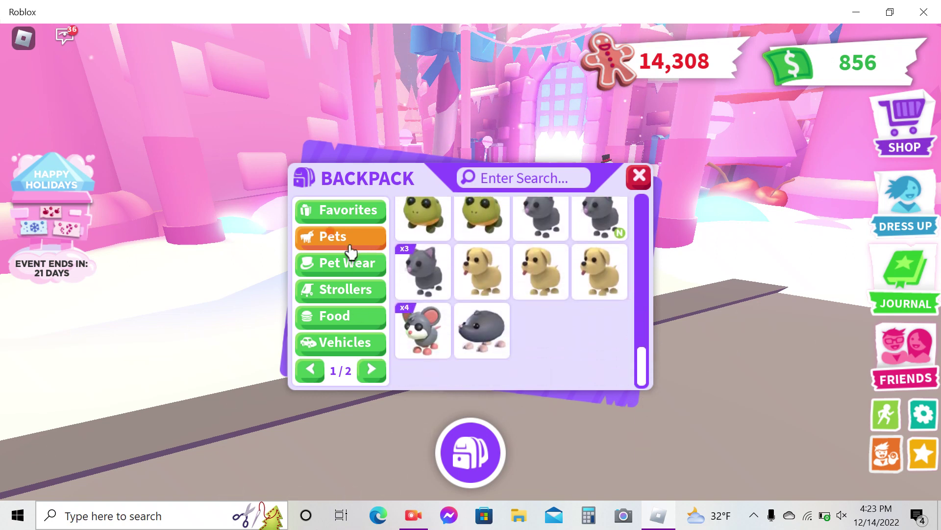
# Step: Browse the backpack's Pet Wear, Strollers, Food and Vehicles tabs, scrolling through each grid
pyautogui.click(343, 278)
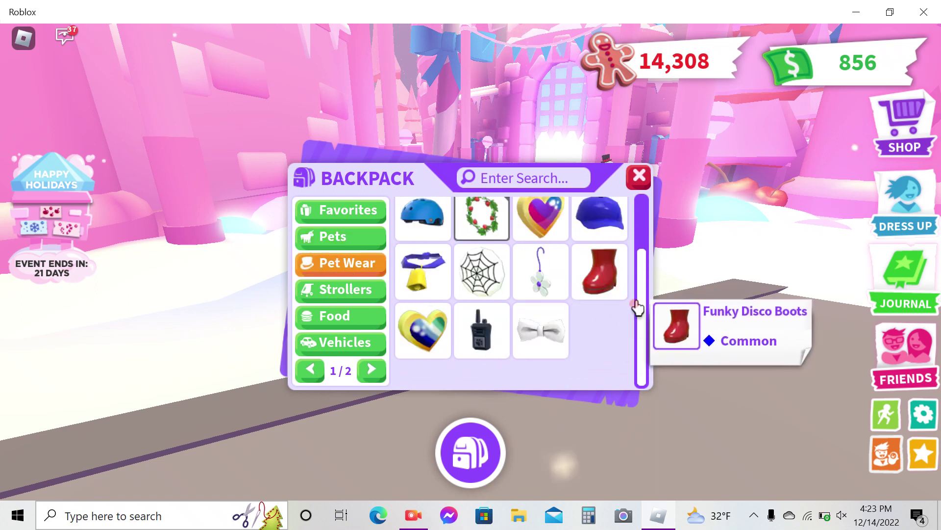
pyautogui.moveTo(648, 317); pyautogui.dragTo(649, 246)
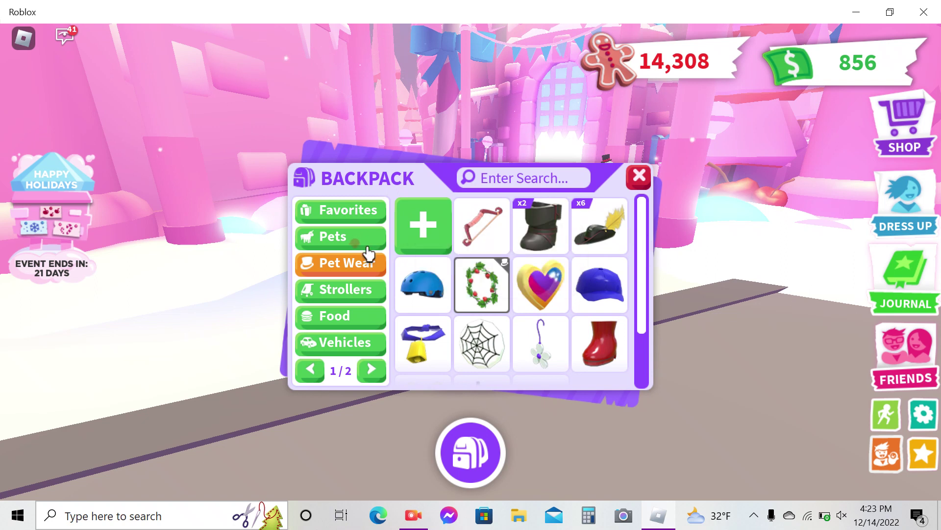
pyautogui.click(373, 295)
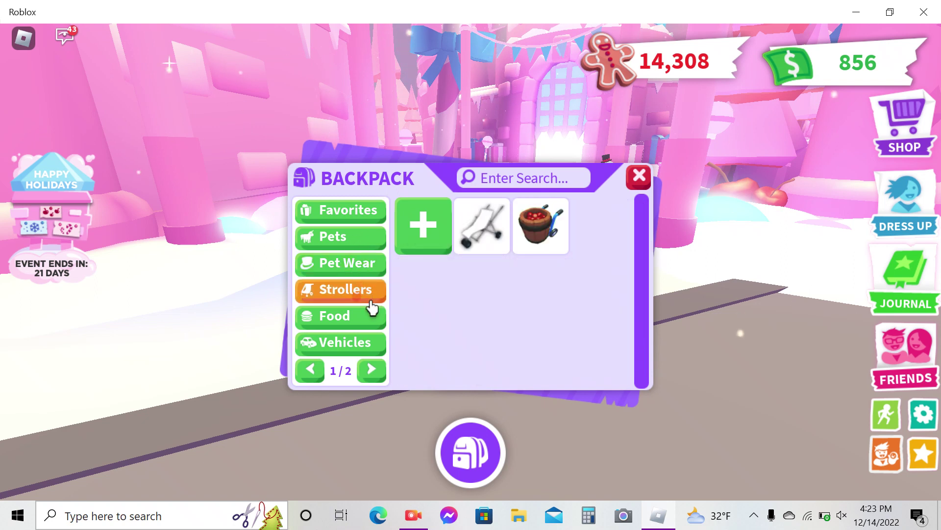
pyautogui.click(363, 318)
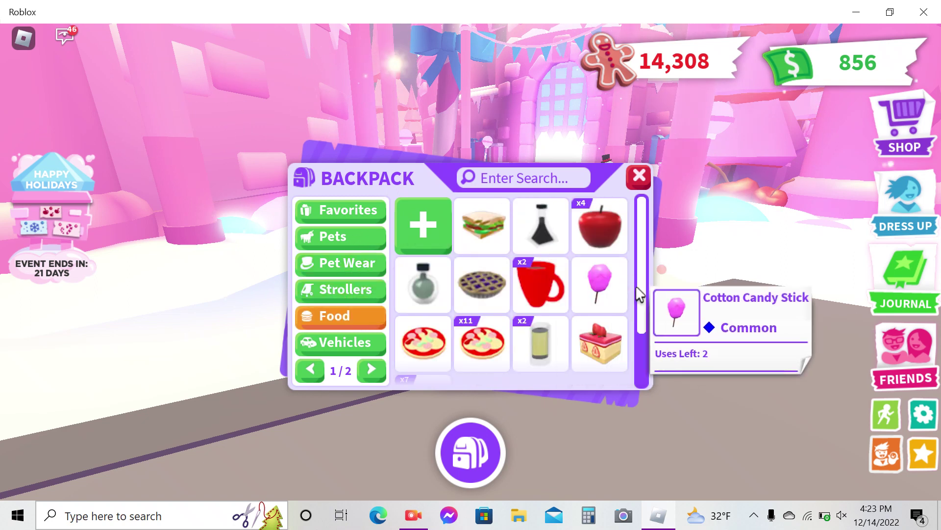
pyautogui.moveTo(646, 287); pyautogui.dragTo(647, 368)
pyautogui.click(332, 343)
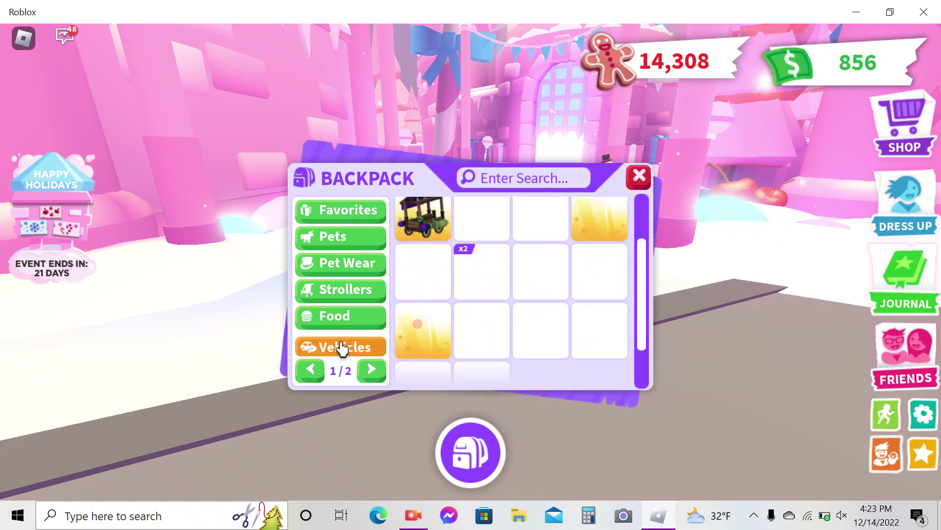
pyautogui.scroll(2, 643, 280)
pyautogui.scroll(-2, 638, 265)
pyautogui.scroll(-1, 639, 266)
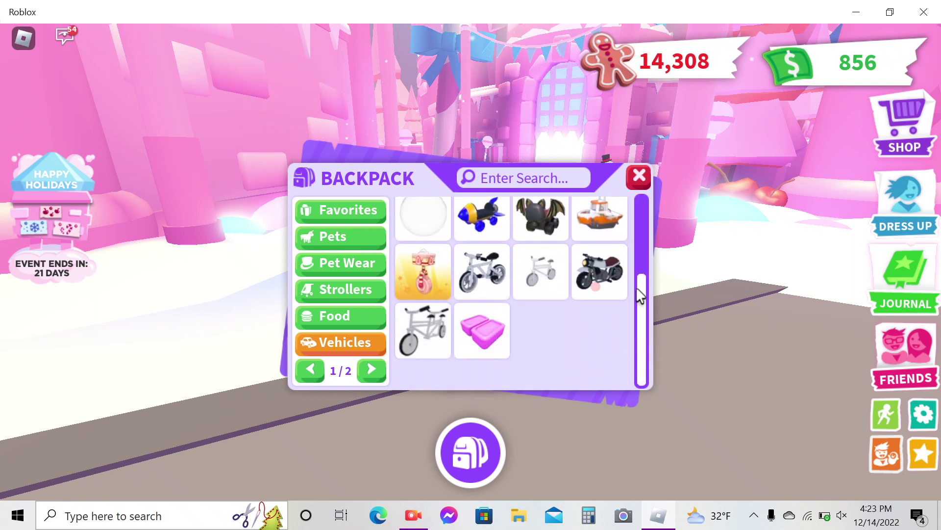
# Step: View Toys and the empty Gifts tab, page back, and bring up the screen recorder
pyautogui.click(385, 374)
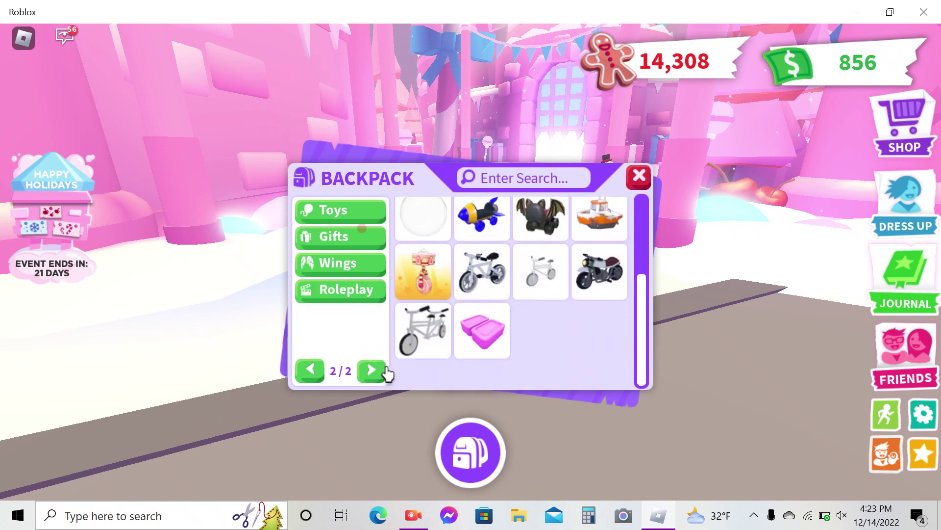
pyautogui.click(344, 215)
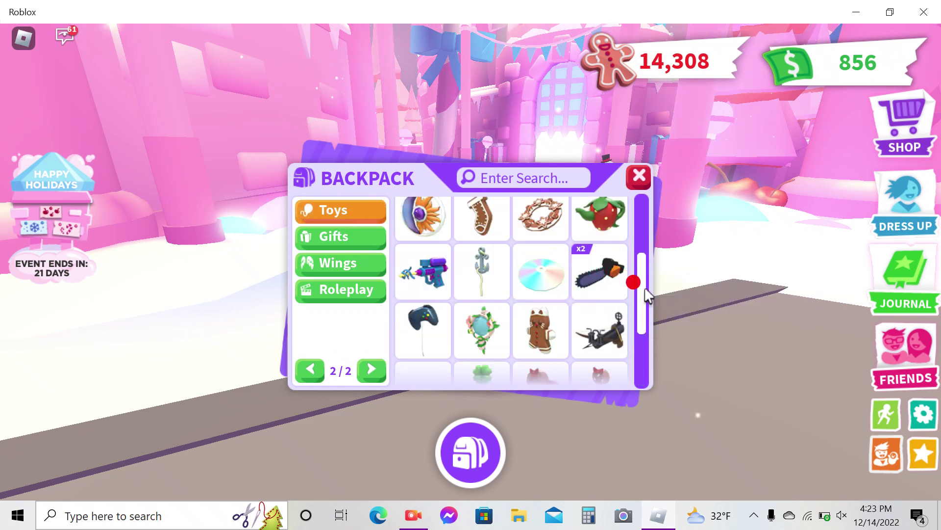
pyautogui.moveTo(641, 280)
pyautogui.mouseDown()
pyautogui.moveTo(650, 209)
pyautogui.moveTo(645, 309)
pyautogui.mouseUp()
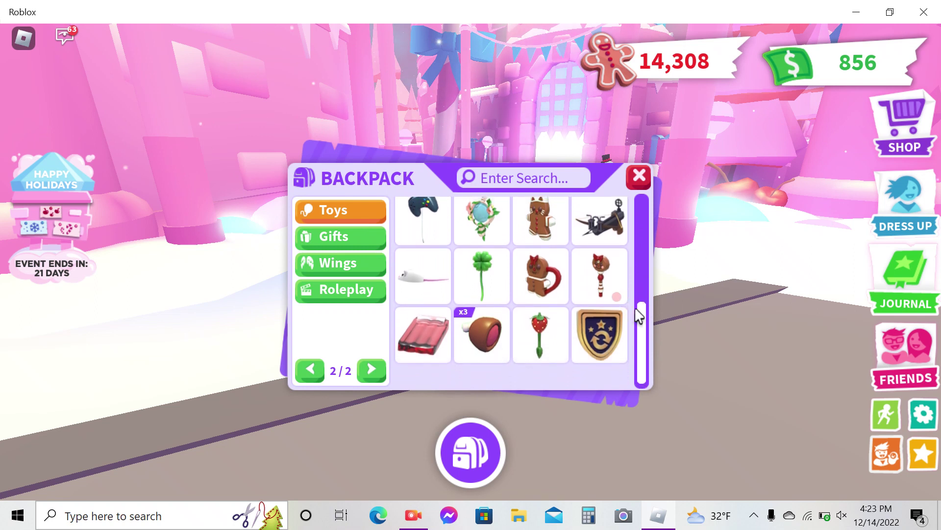
pyautogui.click(316, 239)
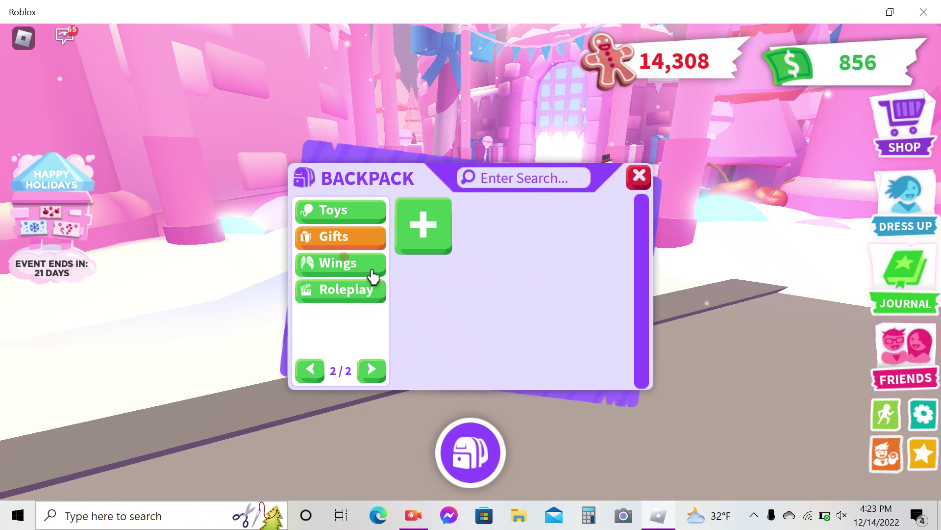
pyautogui.click(310, 371)
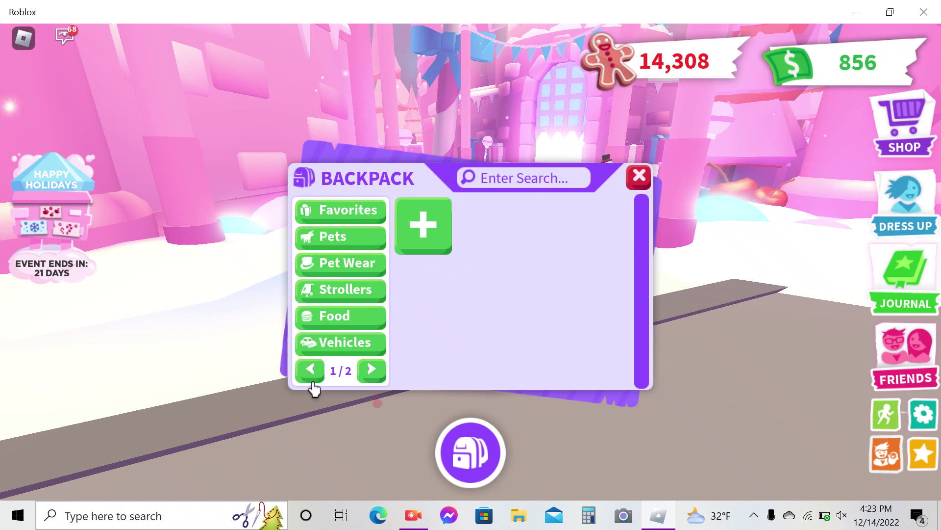
pyautogui.click(414, 516)
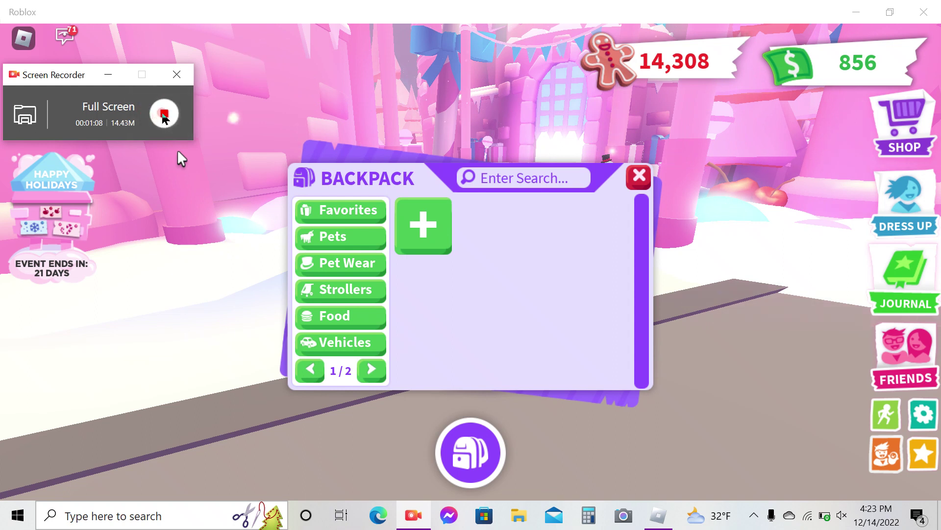